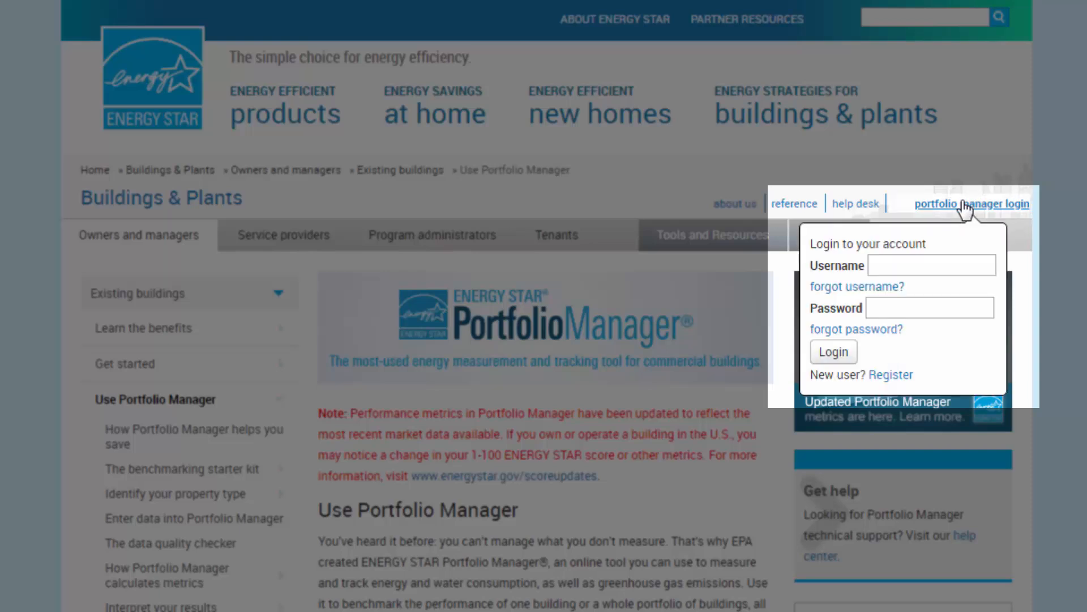
Open the energy section of Test Property 1 and start adding a meter
{"action": "left_click", "coordinate": [951, 266]}
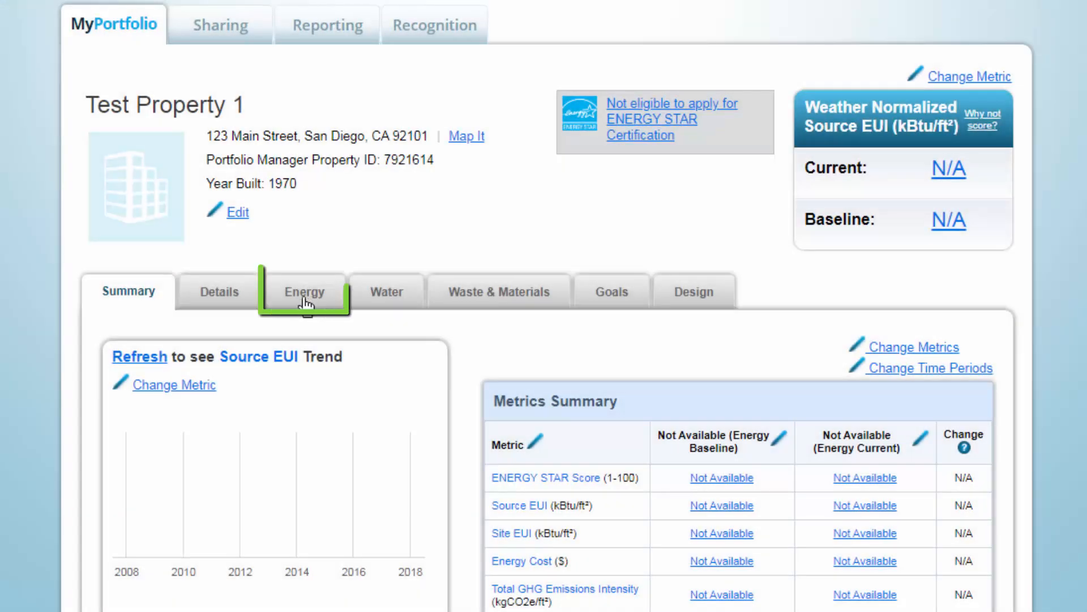
{"action": "left_click", "coordinate": [306, 300]}
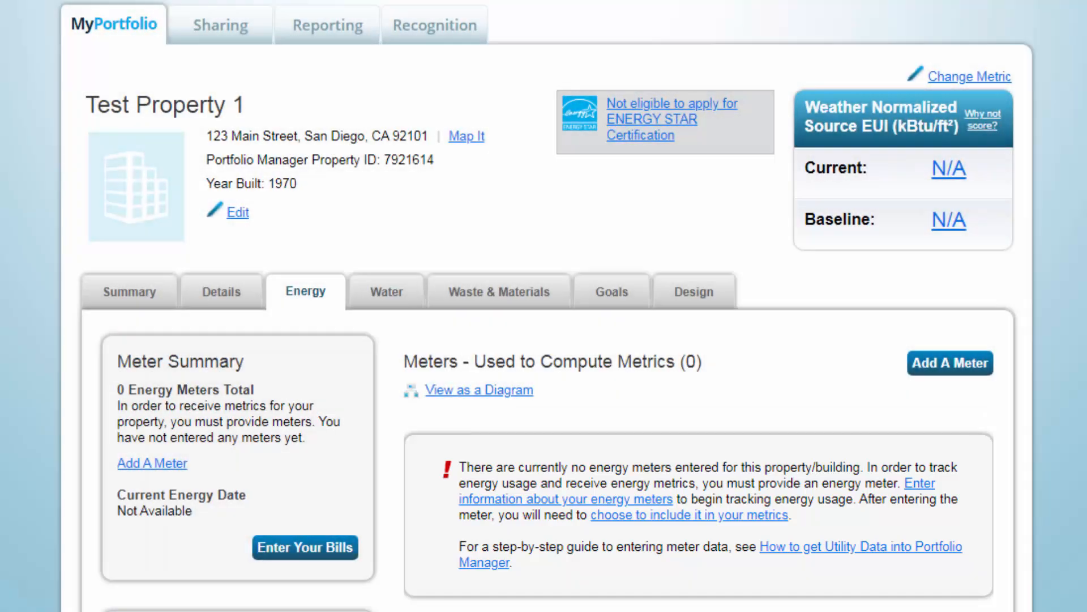
{"action": "left_click", "coordinate": [927, 361]}
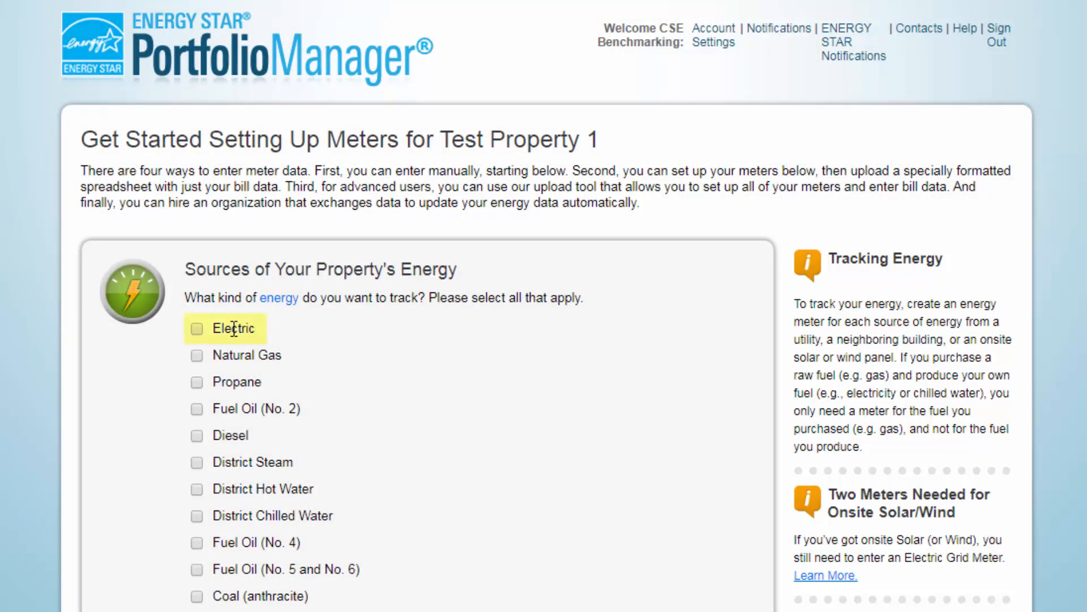
Set up one electric meter for energy purchased from the grid as the property's tracked energy source
{"action": "left_click", "coordinate": [197, 330]}
{"action": "left_click", "coordinate": [232, 351]}
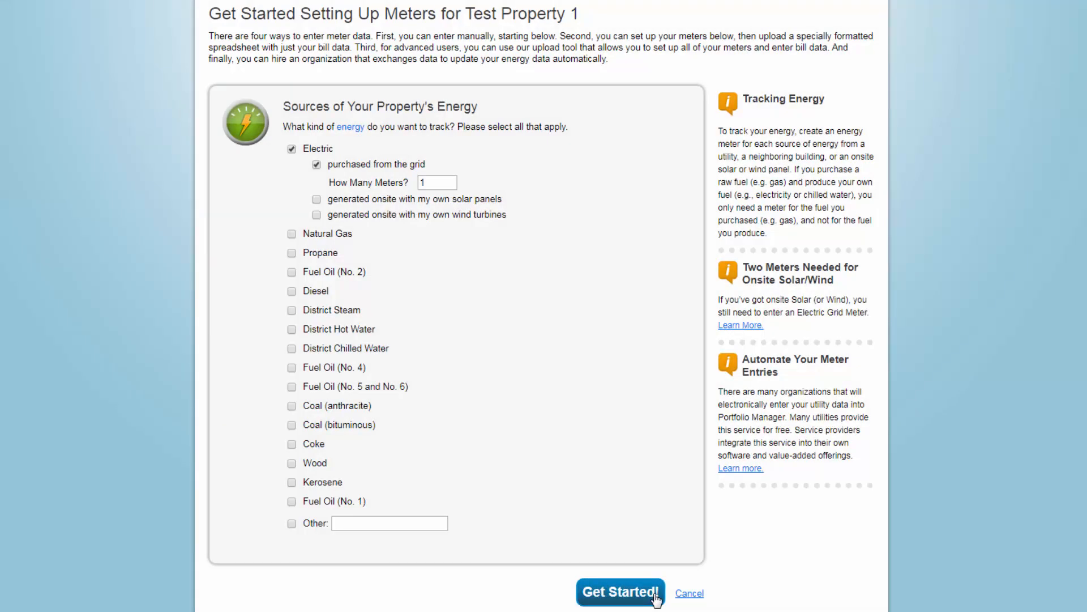
{"action": "left_click", "coordinate": [655, 597]}
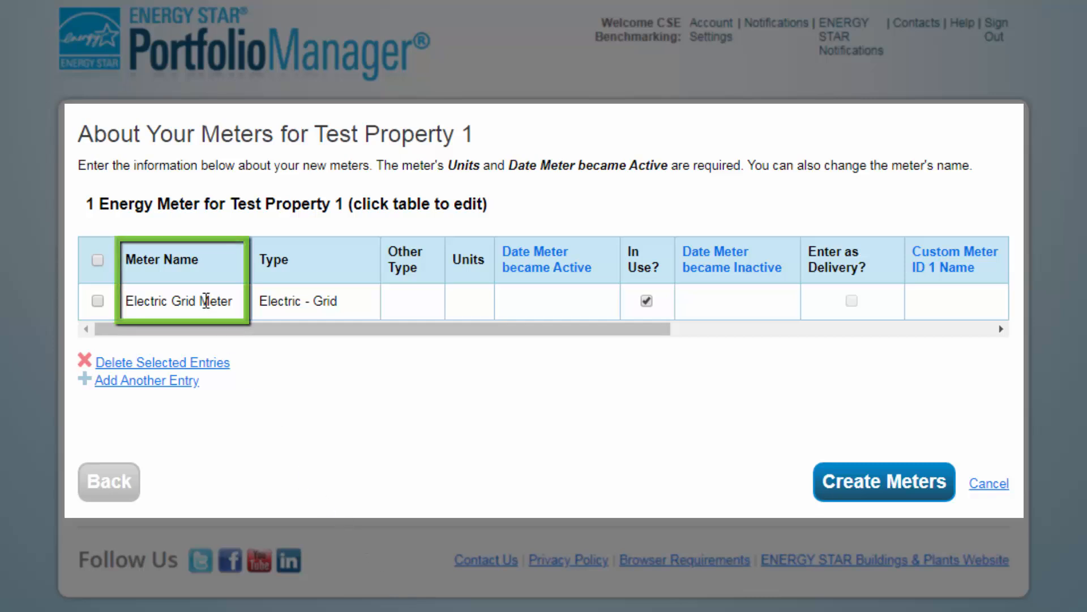
Name the electric grid meter 01234567 and give it a first custom ID named Account Number, with the account number as its value
{"action": "left_click", "coordinate": [206, 300]}
{"action": "type", "text": "01234567"}
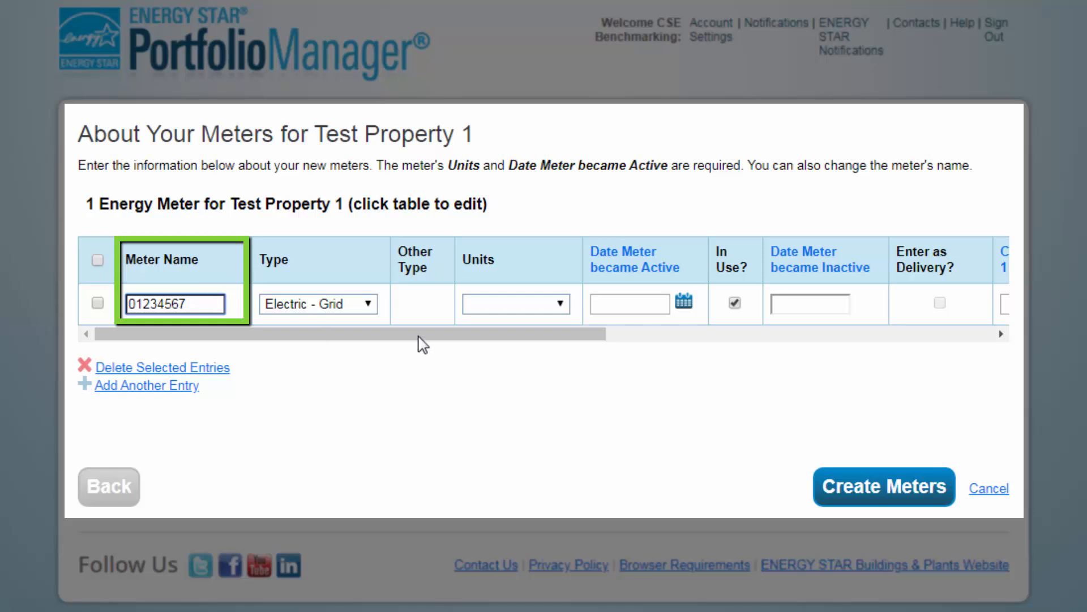
{"action": "left_click_drag", "start_coordinate": [584, 336], "coordinate": [867, 345]}
{"action": "left_click", "coordinate": [539, 301]}
{"action": "type", "text": "Account Number"}
{"action": "key", "text": "Tab"}
{"action": "type", "text": "1234567890"}
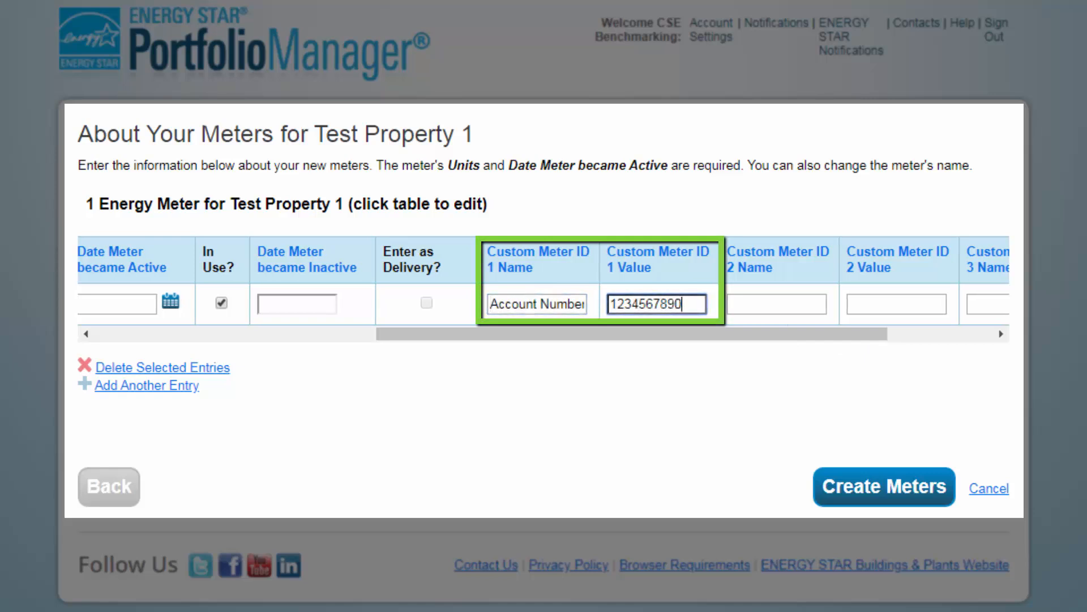
Set the meter's units to kWh (thousand Watt-hours) and its active date to 01/01/2018
{"action": "left_click_drag", "start_coordinate": [529, 340], "coordinate": [218, 334]}
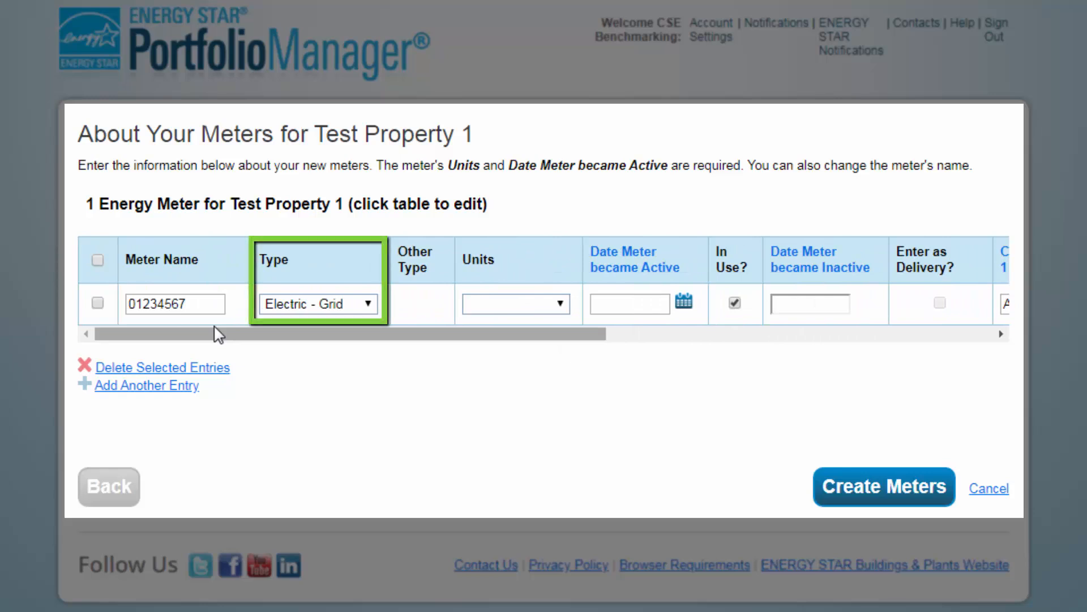
{"action": "left_click", "coordinate": [529, 310]}
{"action": "left_click", "coordinate": [542, 369]}
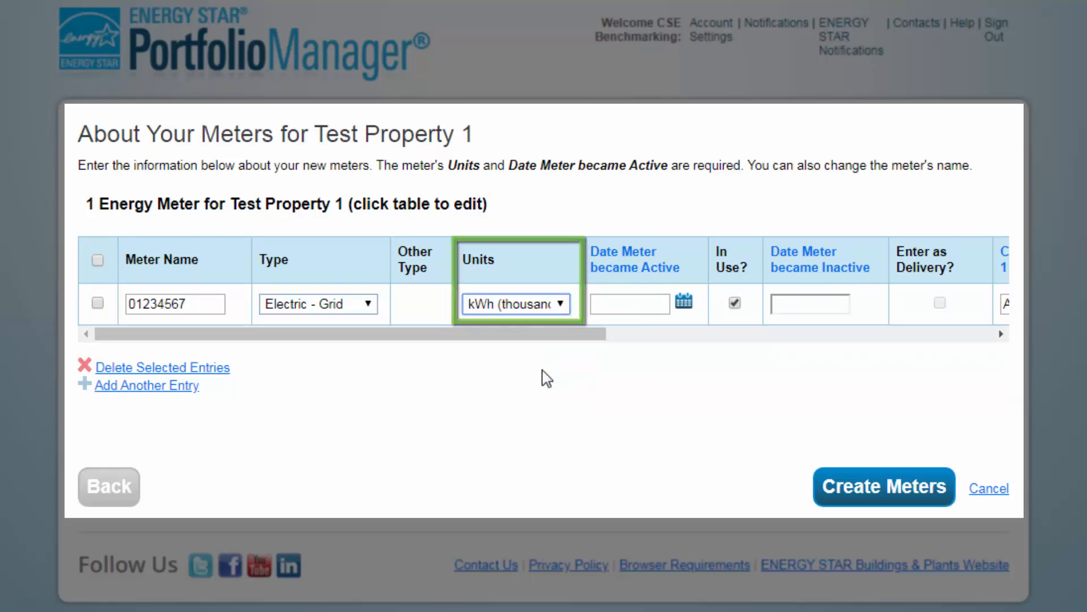
{"action": "left_click", "coordinate": [653, 307]}
{"action": "type", "text": "01/01/2018"}
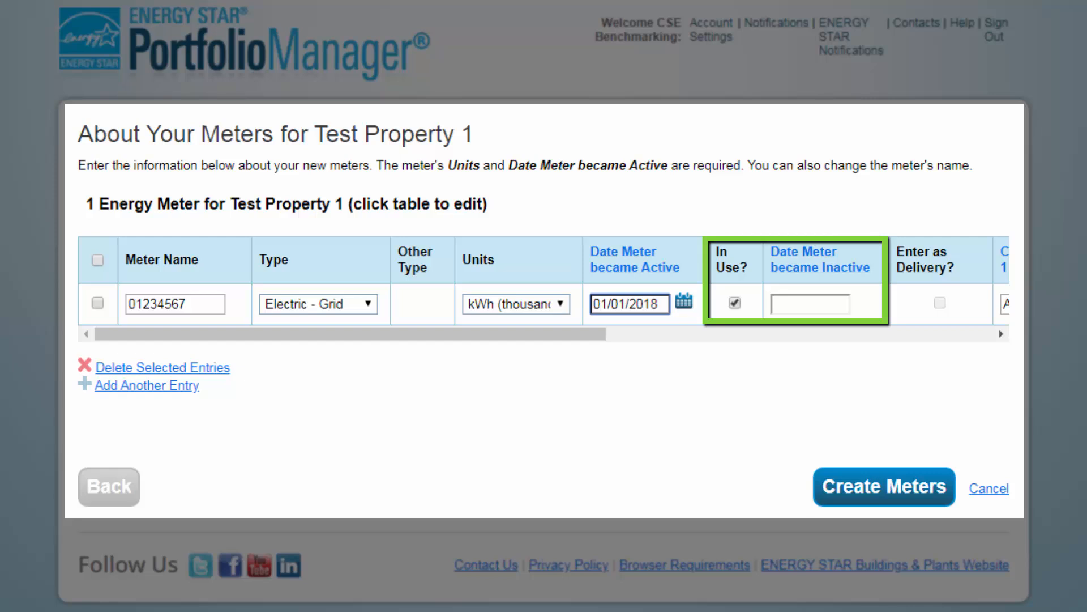
Try marking the meter as no longer in use, with 03/01/2018 as the date it became inactive
{"action": "left_click", "coordinate": [735, 302]}
{"action": "left_click", "coordinate": [791, 306]}
{"action": "type", "text": "03/01/20"}
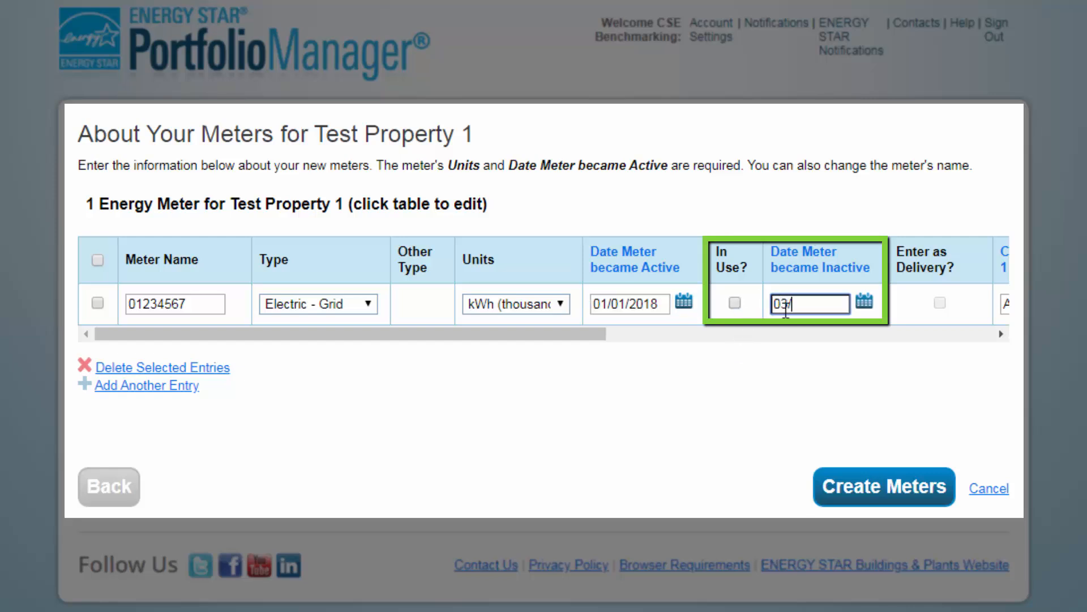
{"action": "type", "text": "18"}
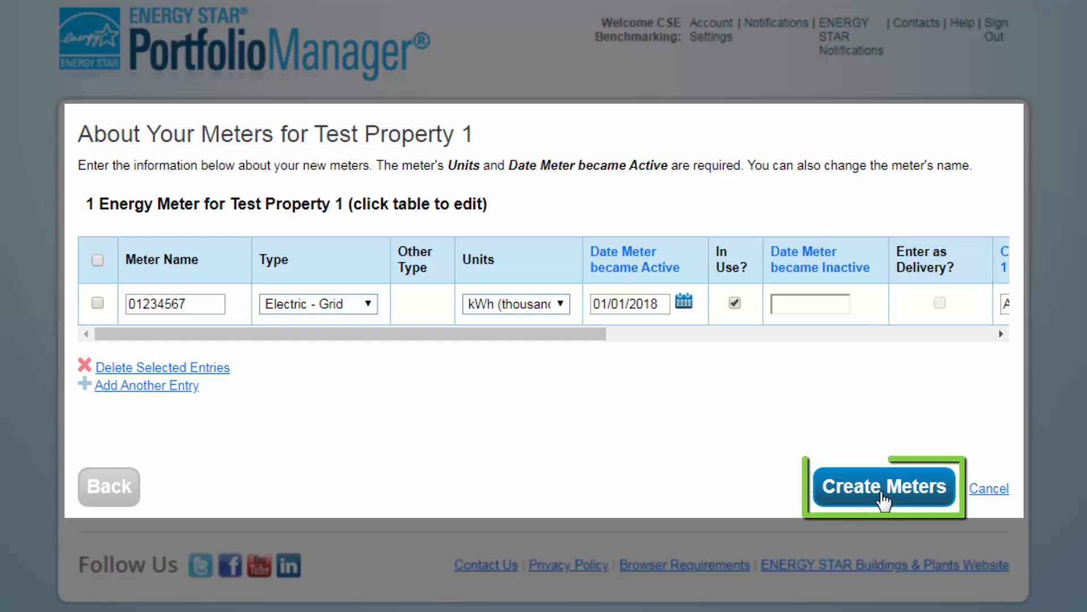
Create the meter without bill entries and specify that it accounts for Test Property 1's total energy consumption
{"action": "left_click", "coordinate": [882, 494]}
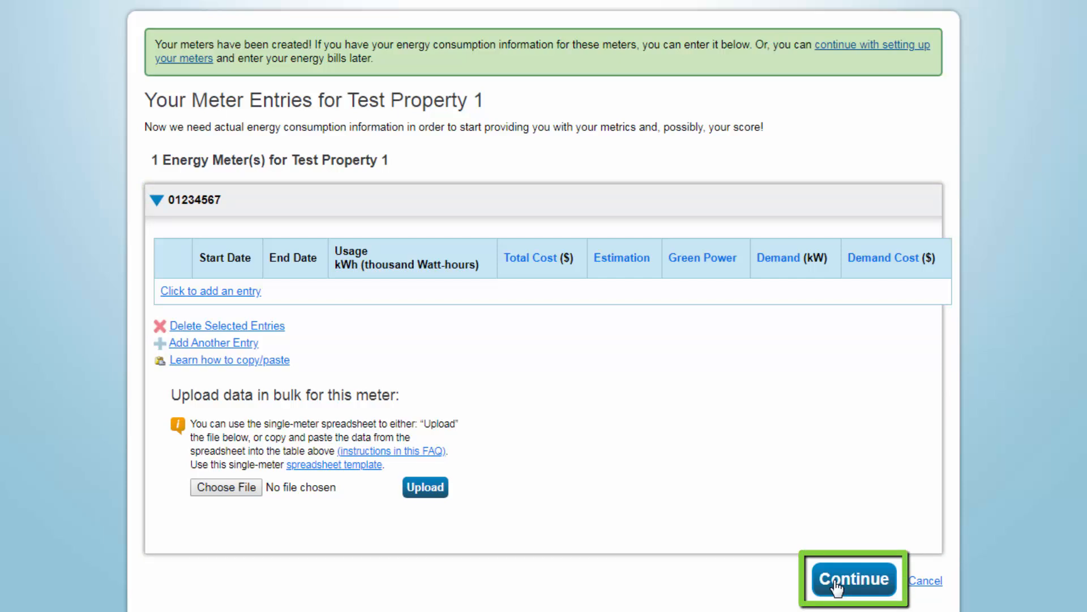
{"action": "left_click", "coordinate": [835, 580]}
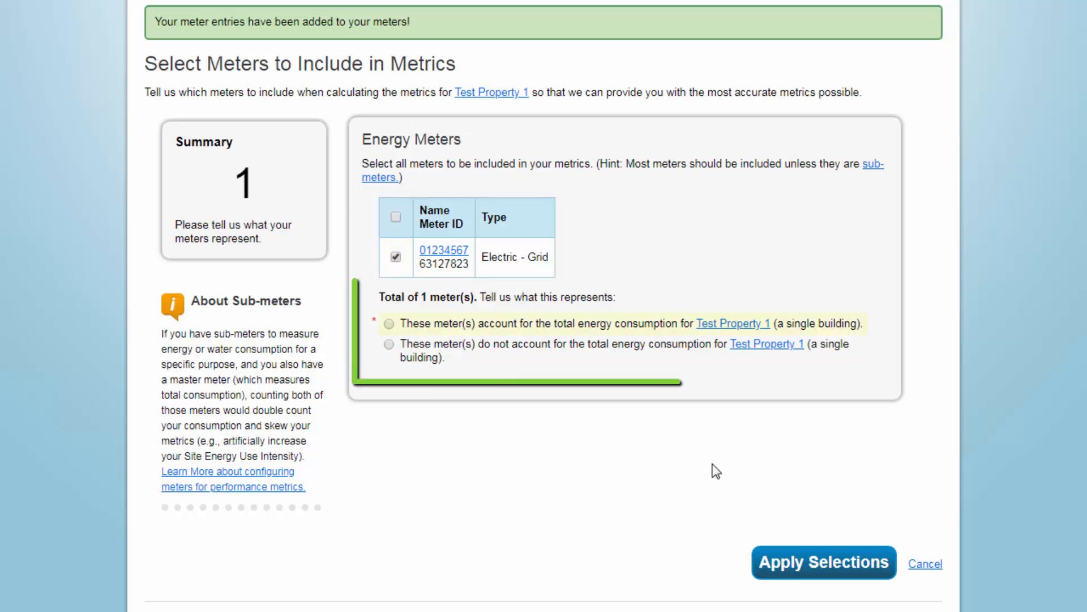
{"action": "left_click", "coordinate": [389, 324]}
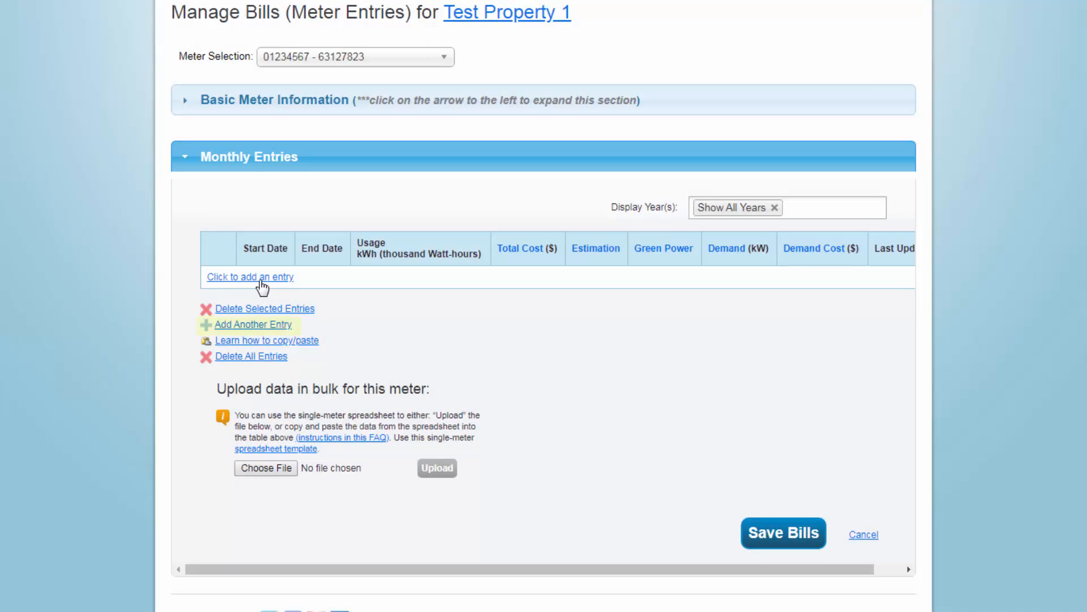
Add a monthly entry to the meter's bills covering 01/01/2018 to 01/31/2018
{"action": "left_click", "coordinate": [267, 325]}
{"action": "left_click", "coordinate": [264, 294]}
{"action": "type", "text": "01/01/2018"}
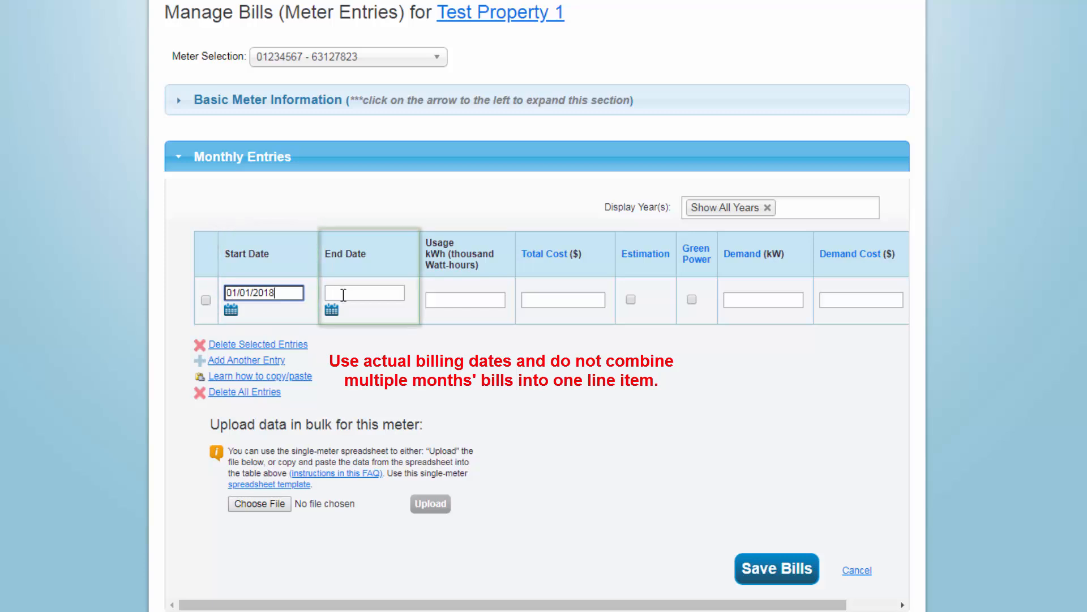
{"action": "left_click", "coordinate": [343, 294]}
{"action": "triple_click", "coordinate": [343, 295]}
{"action": "type", "text": "01/31/2018"}
Set the January 2018 entry's usage to 100 kWh and total cost to $100.00, and mark it as an estimation
{"action": "left_click", "coordinate": [452, 302]}
{"action": "type", "text": "100"}
{"action": "left_click", "coordinate": [558, 302]}
{"action": "type", "text": "100.00"}
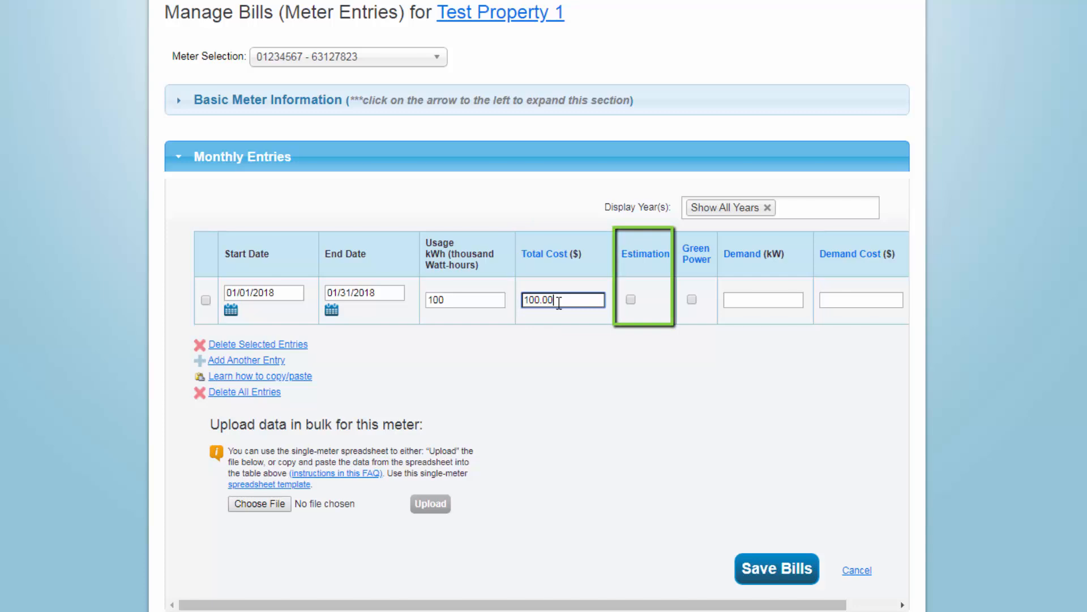
{"action": "left_click", "coordinate": [631, 299]}
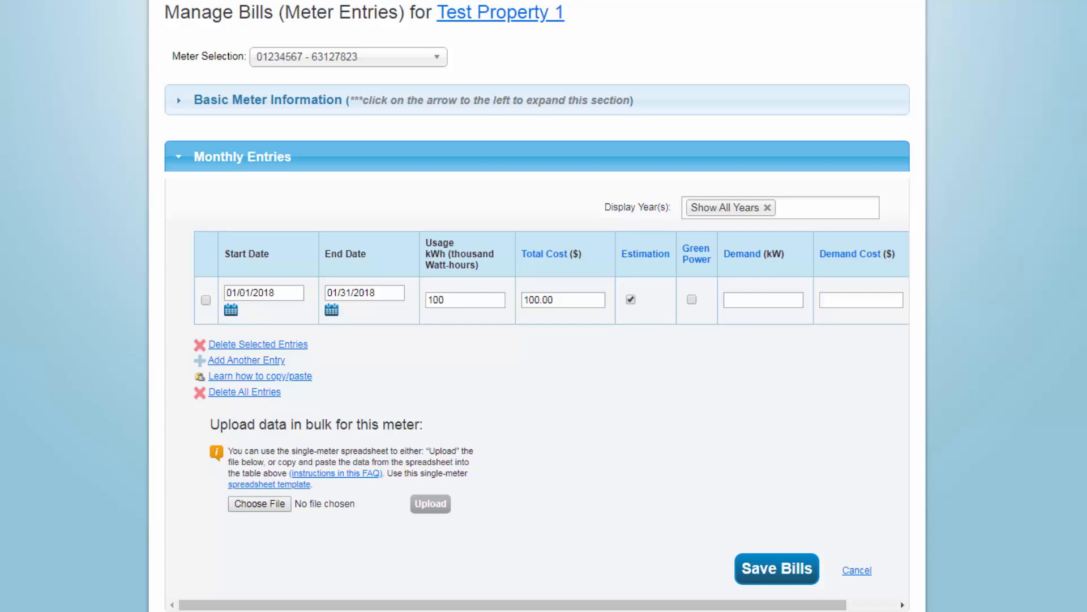
Delete the January 2018 bill entry from the meter's monthly entries
{"action": "left_click", "coordinate": [218, 296]}
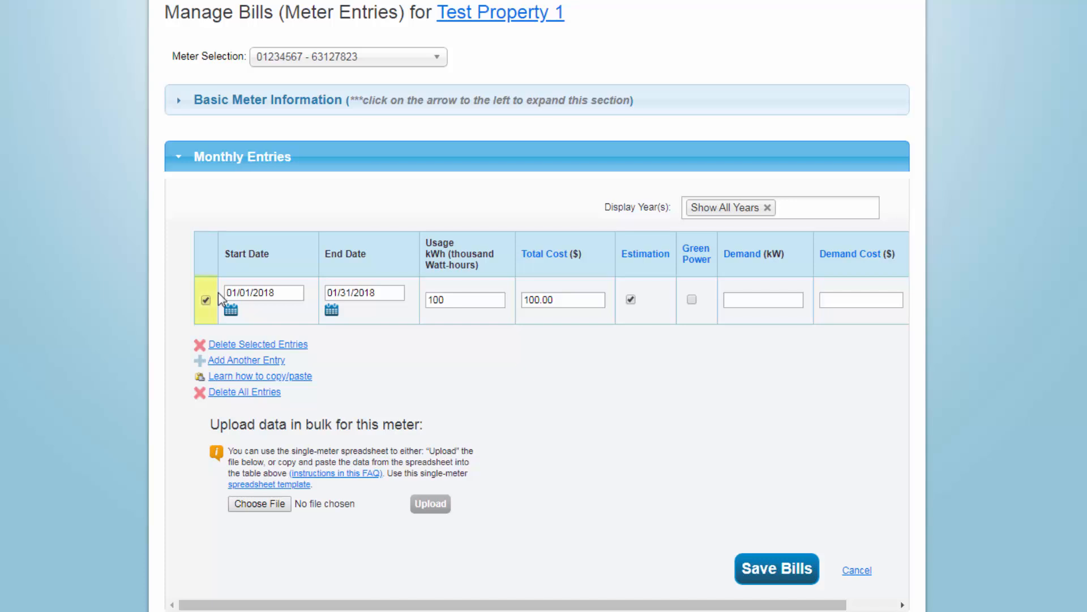
{"action": "left_click", "coordinate": [291, 348]}
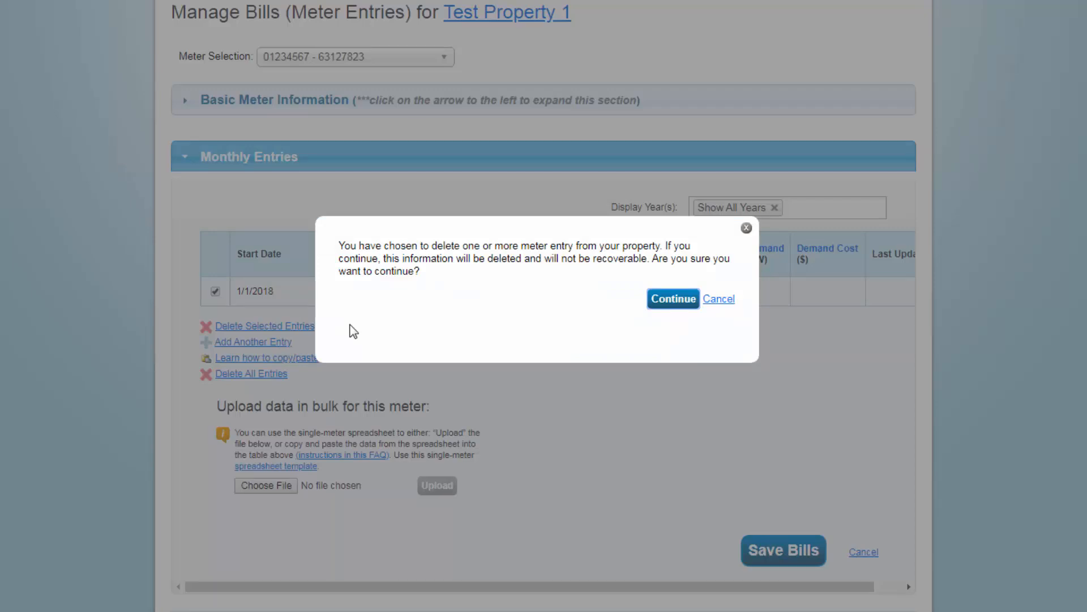
{"action": "left_click", "coordinate": [692, 299]}
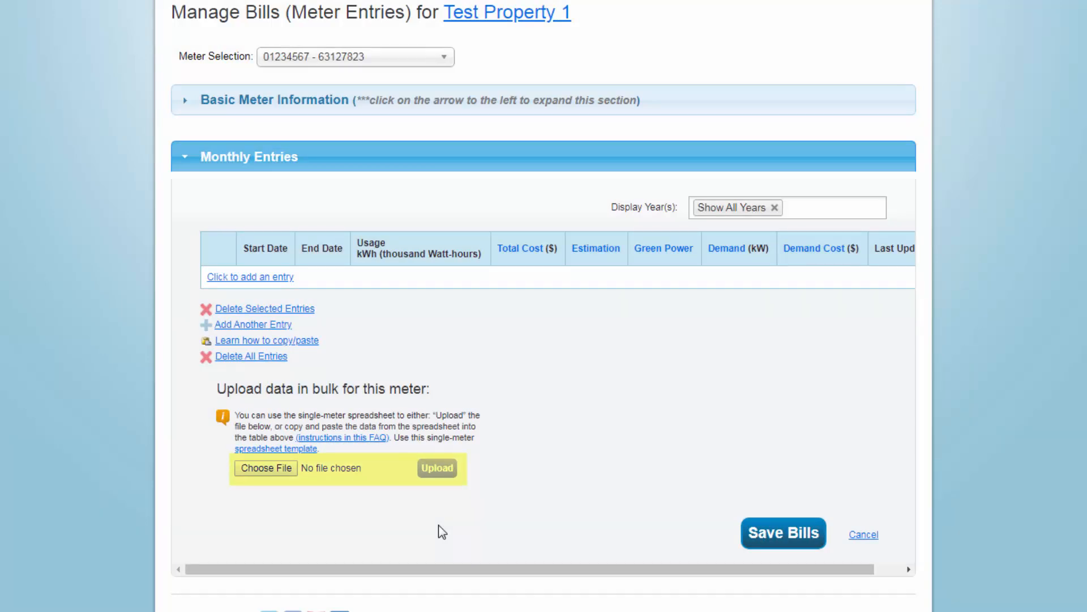
Upload the ELEC Meter Consumption Data spreadsheet as the meter's monthly entries and save the bills
{"action": "left_click", "coordinate": [266, 468]}
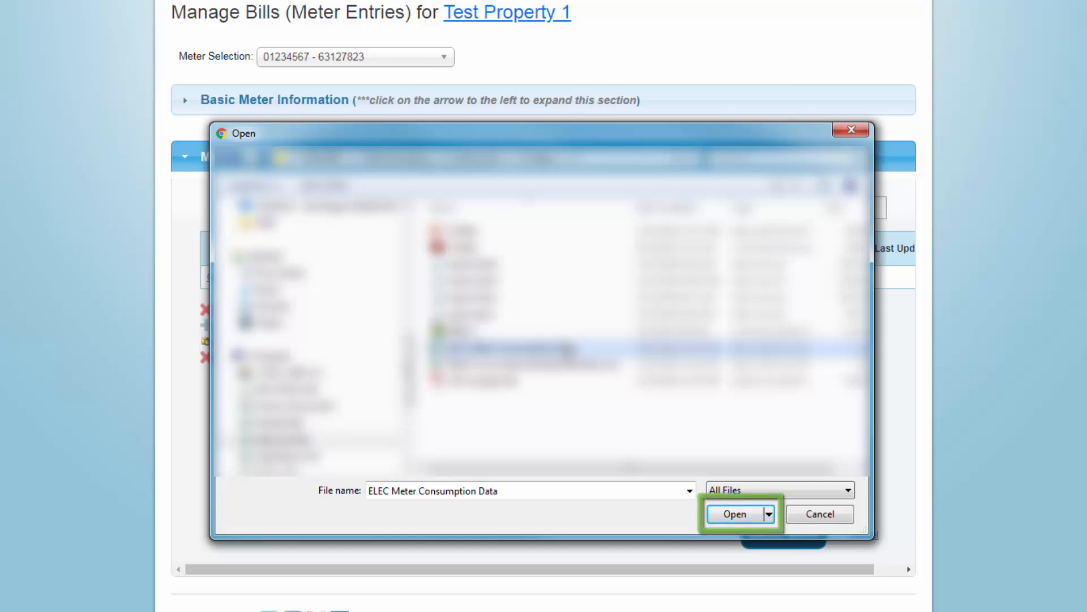
{"action": "double_click", "coordinate": [563, 346]}
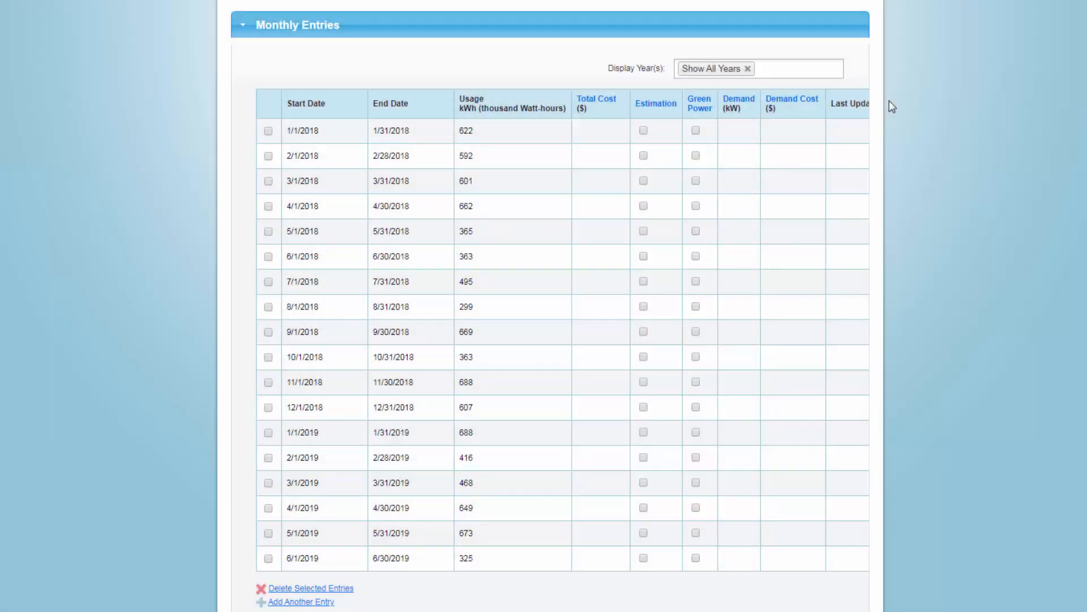
{"action": "scroll", "coordinate": [932, 142], "scroll_direction": "down", "scroll_amount": 5}
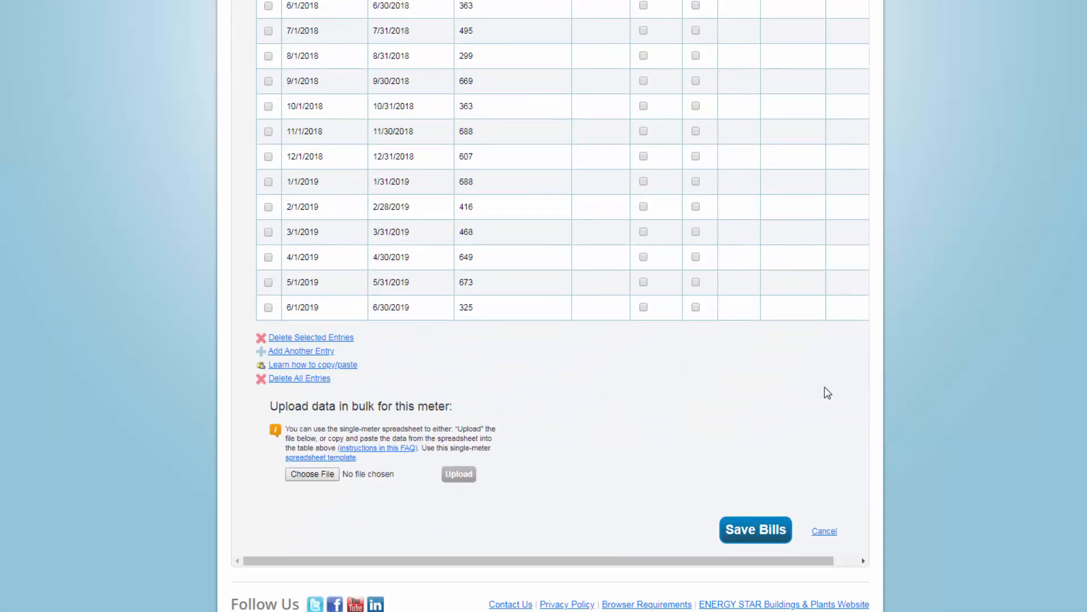
{"action": "left_click", "coordinate": [753, 535]}
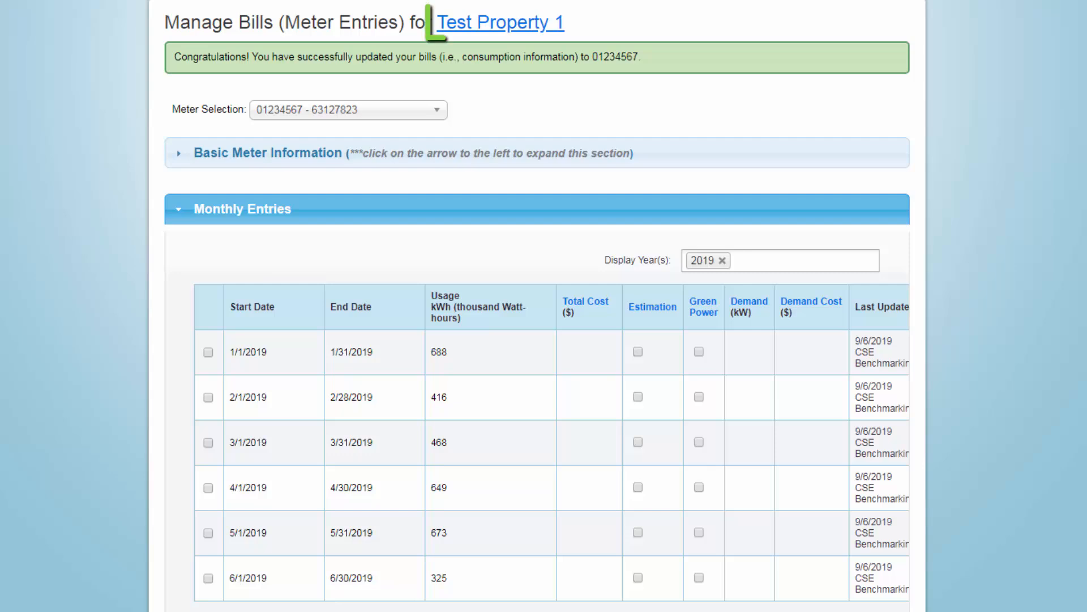
Return to Test Property 1 and view its energy use by calendar month
{"action": "left_click", "coordinate": [545, 22]}
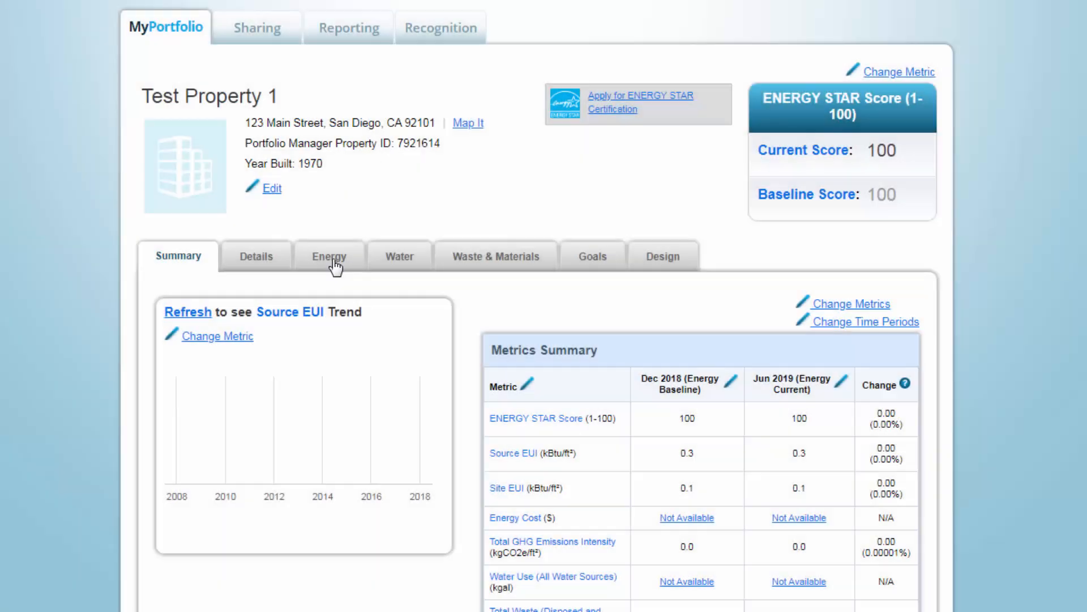
{"action": "left_click", "coordinate": [334, 259]}
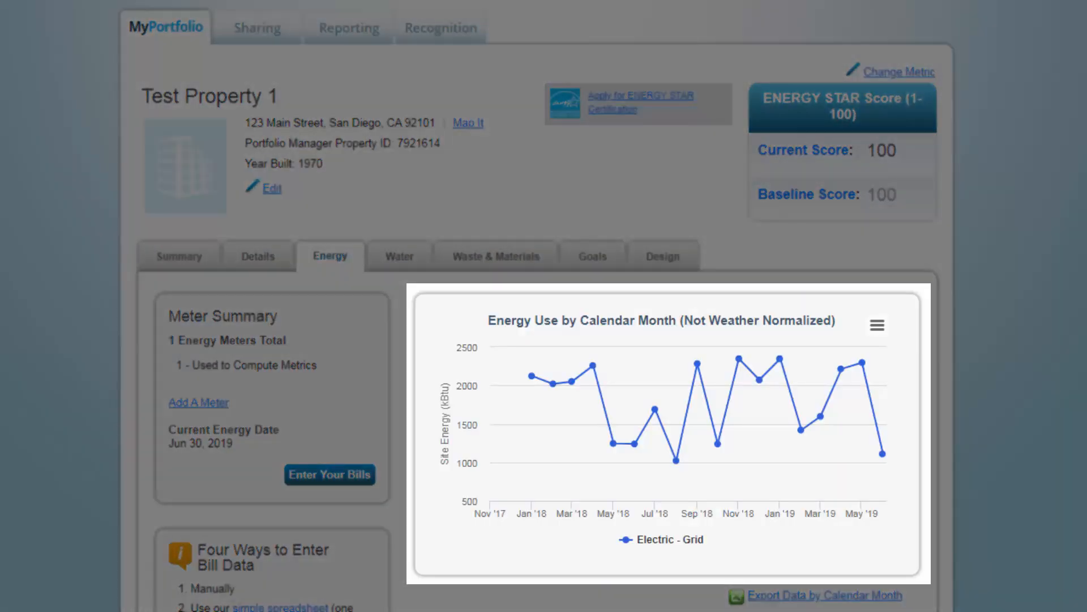